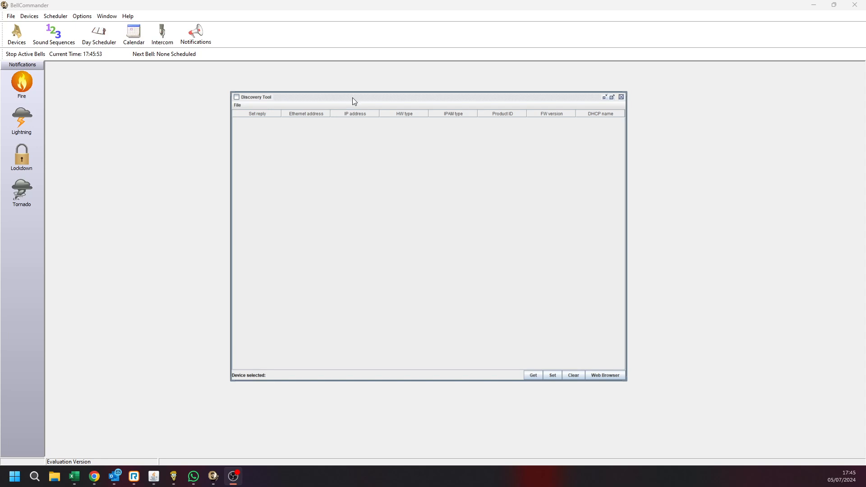
- Scan the network for Barix devices and open the Barionet 50's web interface in a maximized browser window
click(352, 98)
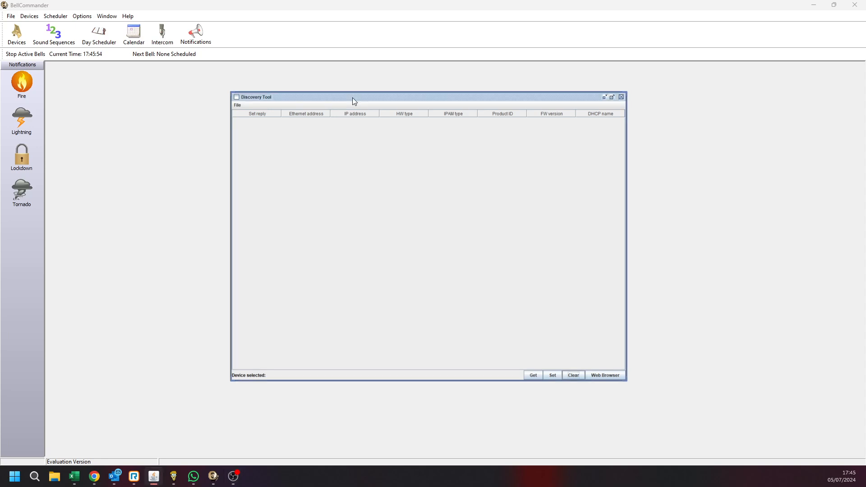
click(533, 375)
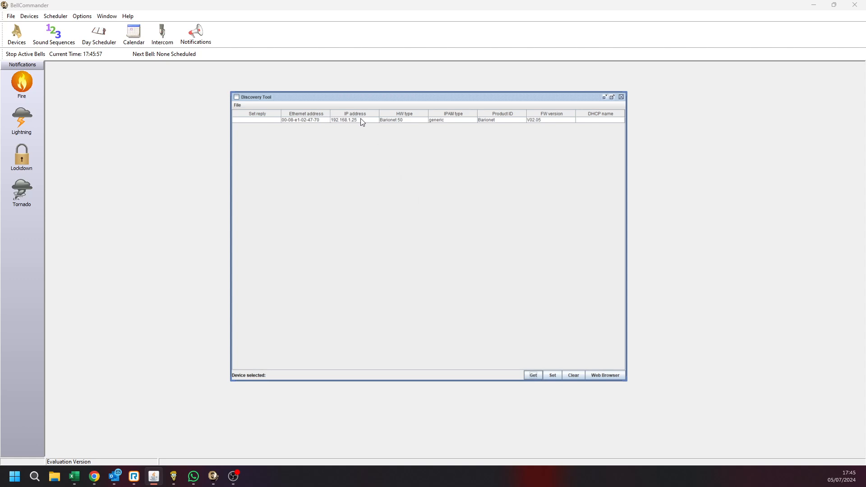
click(354, 120)
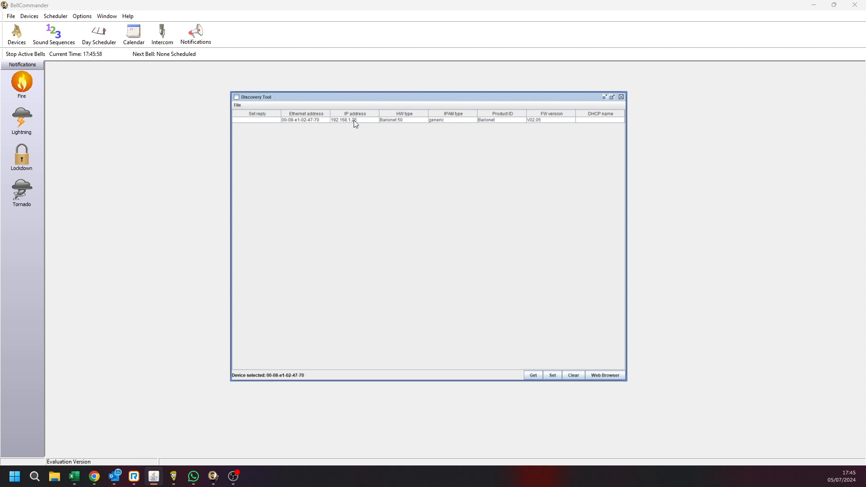
click(600, 378)
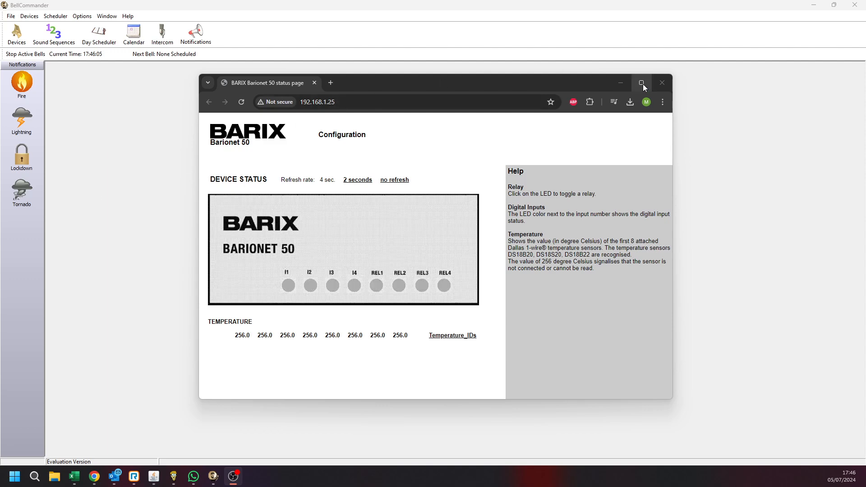
click(641, 82)
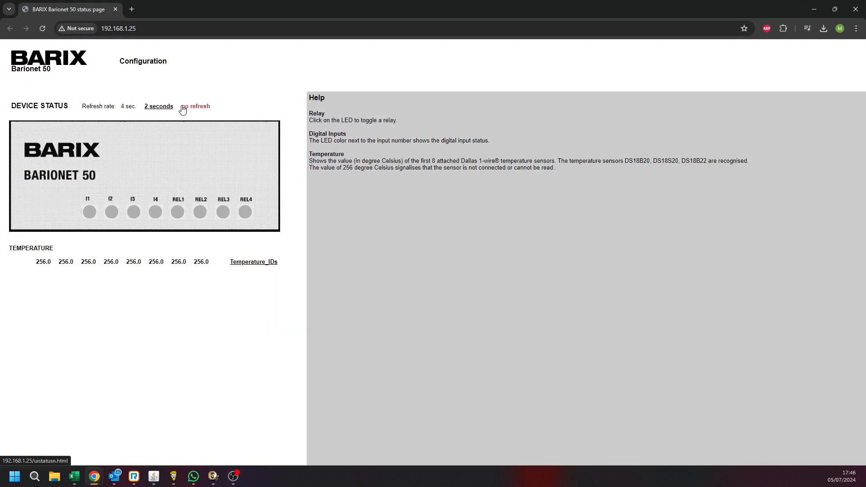
- Check the UDP command port in the Barionet 50's control settings, and minimize the browser and the Discovery Tool
click(145, 63)
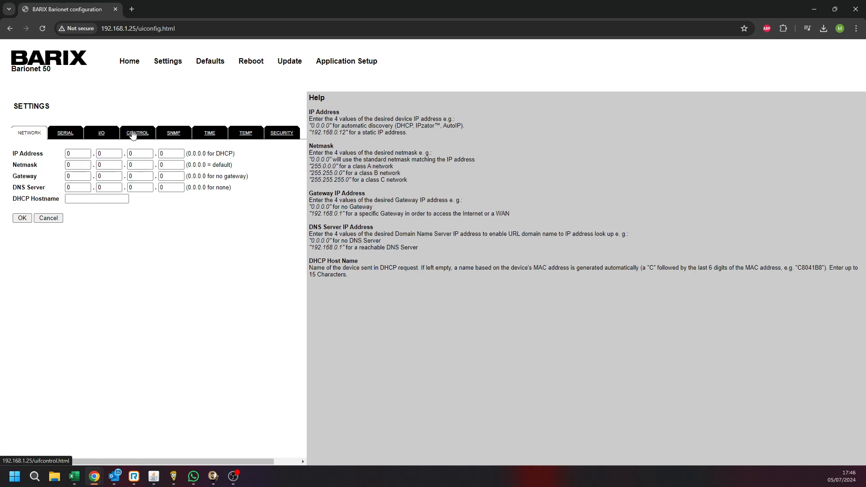
click(133, 135)
drag(135, 224, 94, 230)
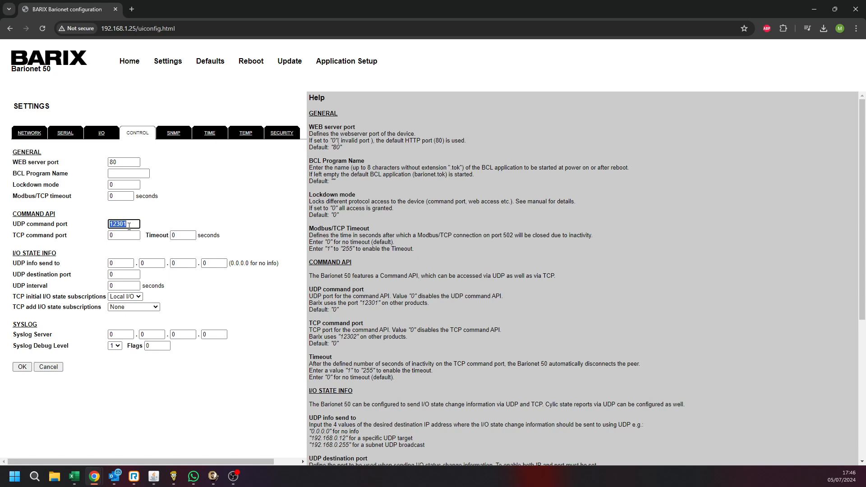
click(165, 218)
click(815, 9)
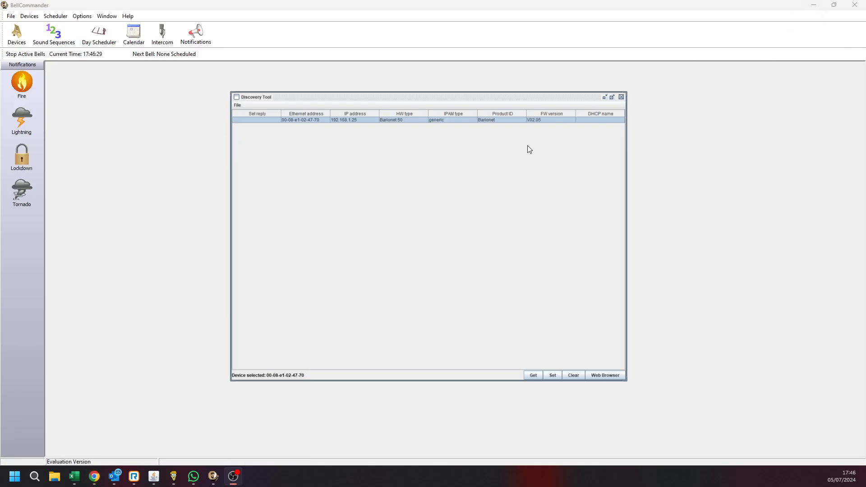
click(501, 122)
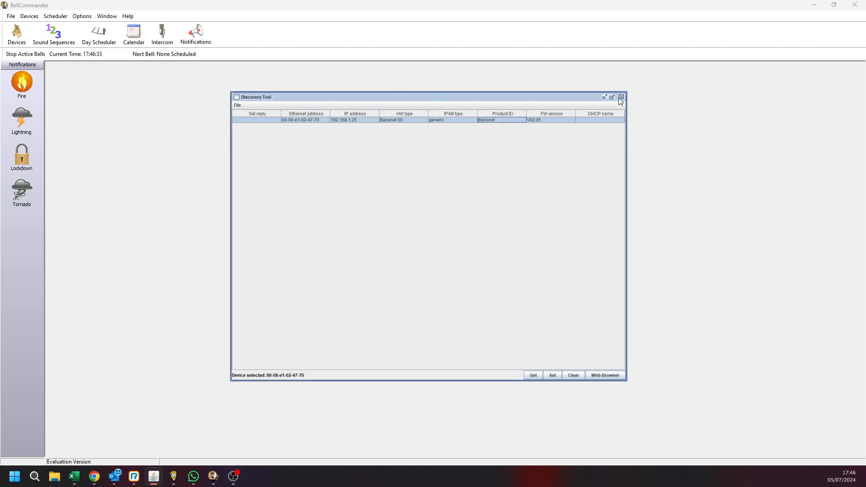
click(603, 97)
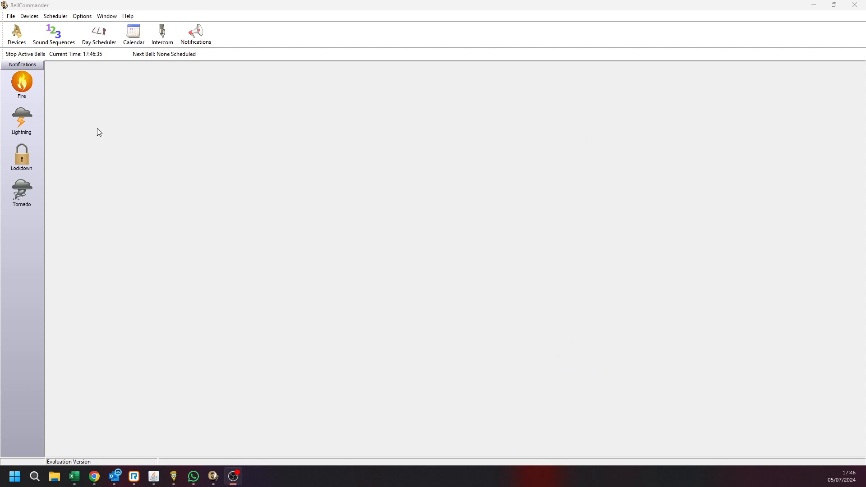
- Set the sound device type to Barix Network Devices in BellCommander's Device Manager and enable Barix devices
click(19, 33)
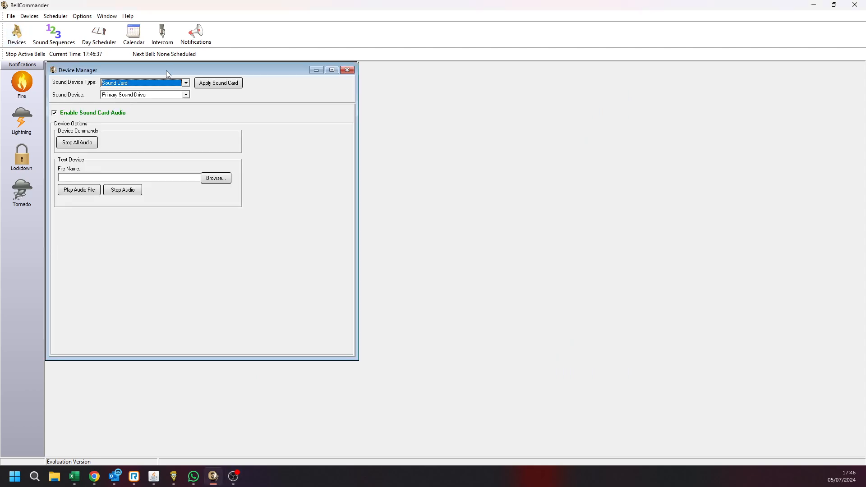
drag(166, 70, 237, 89)
click(255, 101)
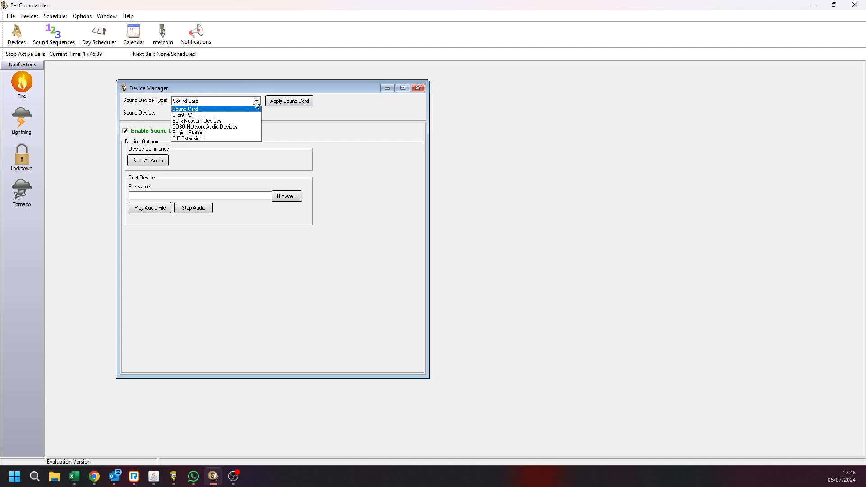
click(211, 121)
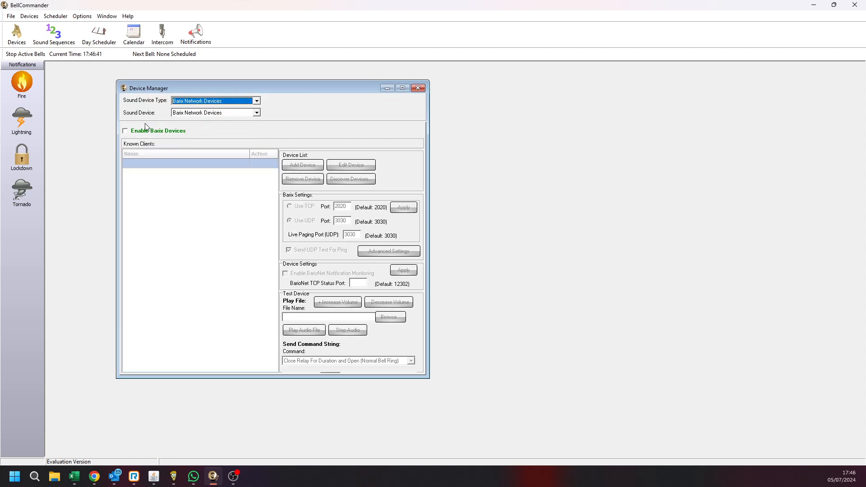
click(134, 131)
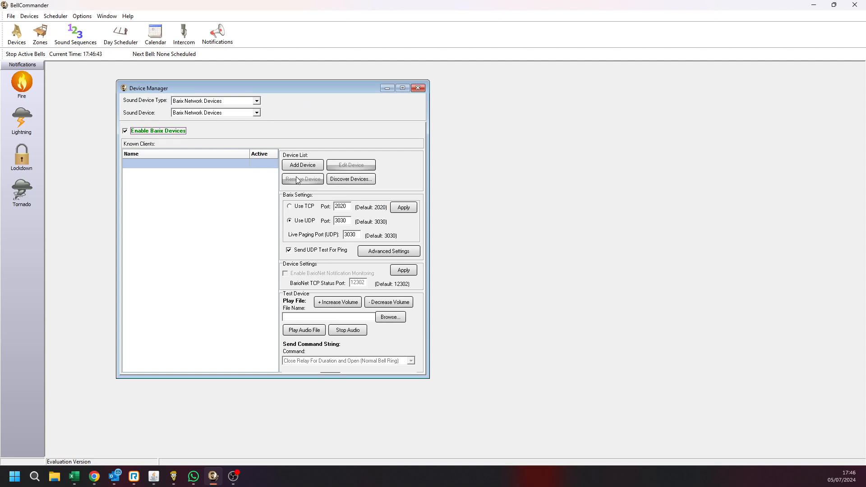
- Add a Barix device named Test with the IP address 192.168.1.25
click(302, 165)
drag(141, 136, 239, 175)
text(Test)
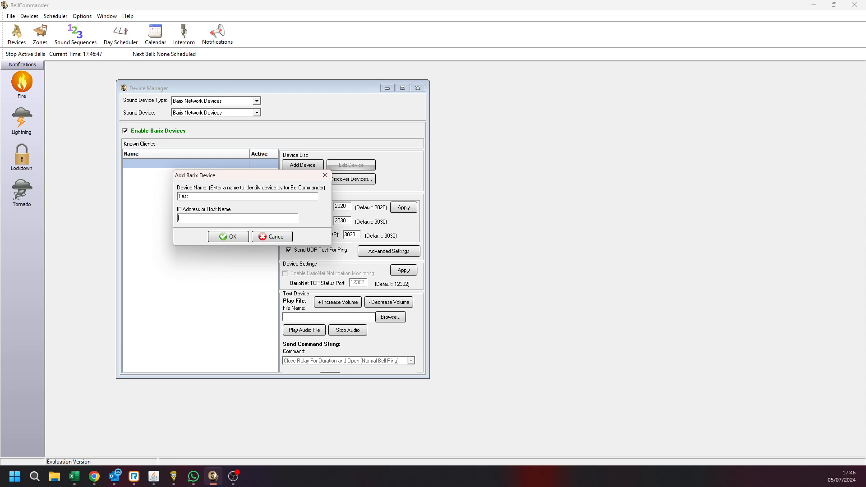
text(192.168.1.25)
key(Tab)
click(228, 235)
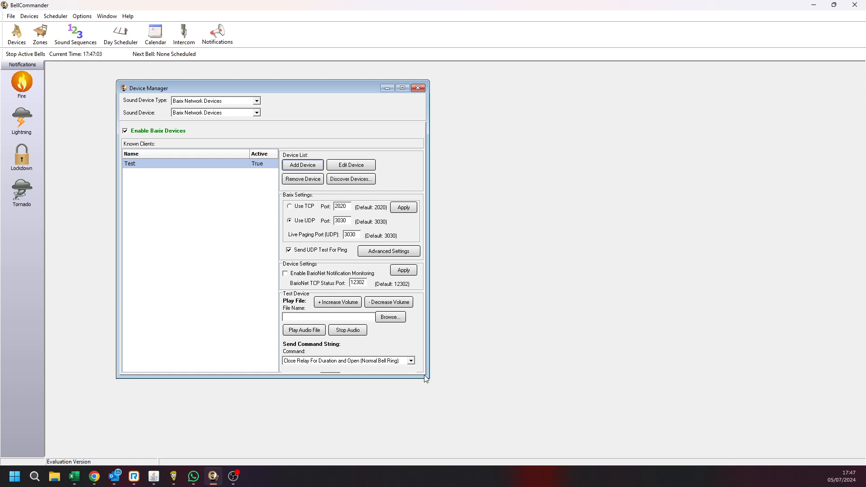
- Send the Test device a normal bell ring test command on relay 1 for 5 seconds, and close the Device Manager
drag(413, 377, 408, 443)
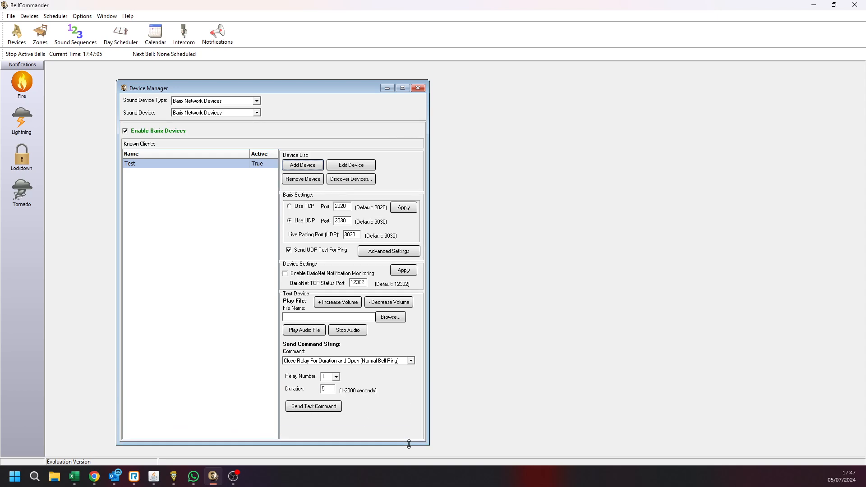
click(313, 408)
click(418, 88)
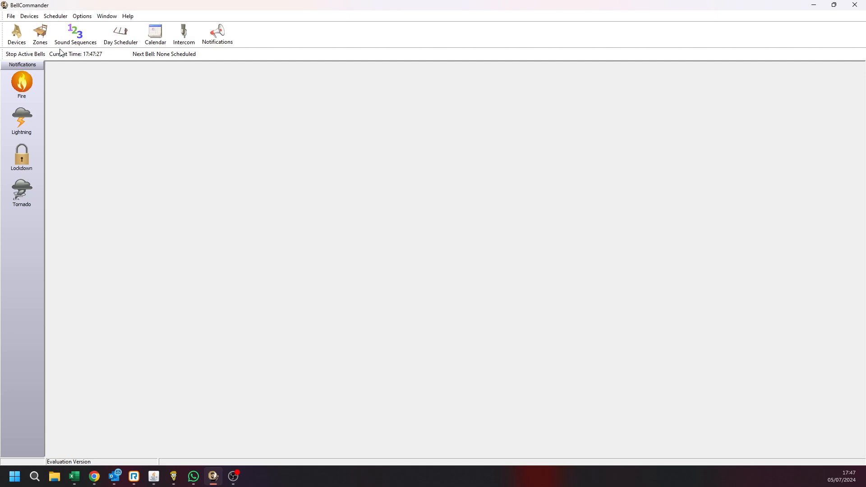
- Assign the Test device to Zone 1 and close the Zone Manager
click(39, 34)
drag(168, 81, 322, 136)
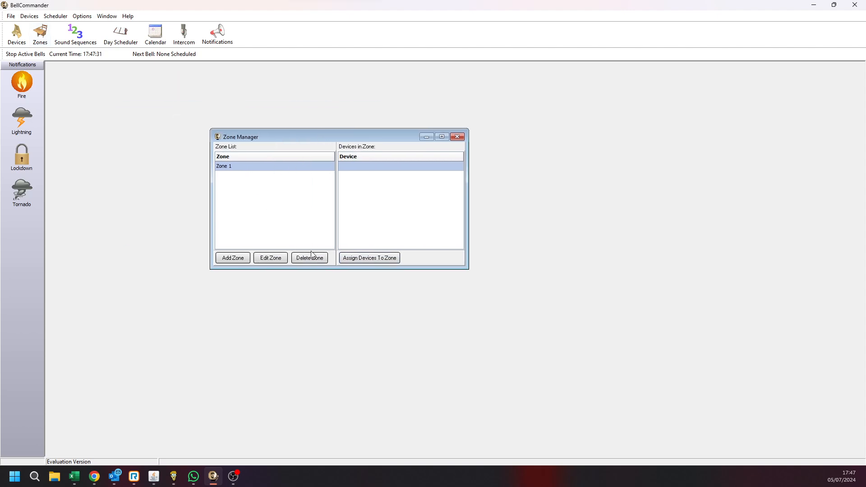
click(365, 259)
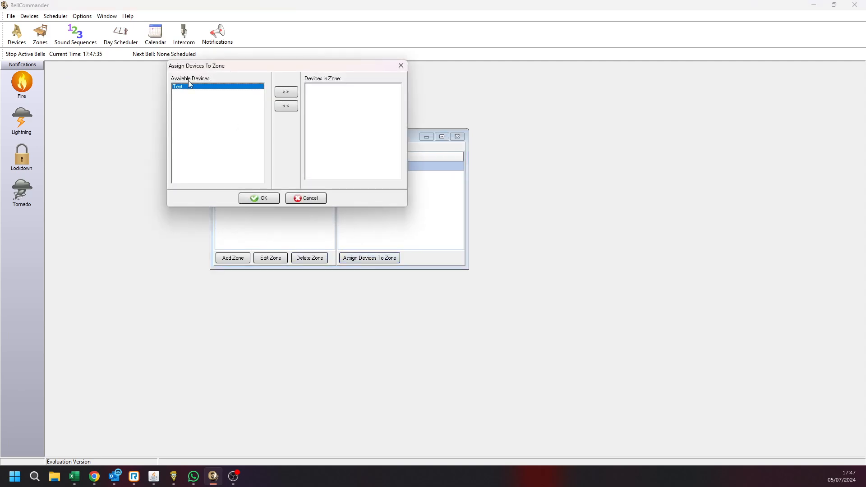
click(286, 91)
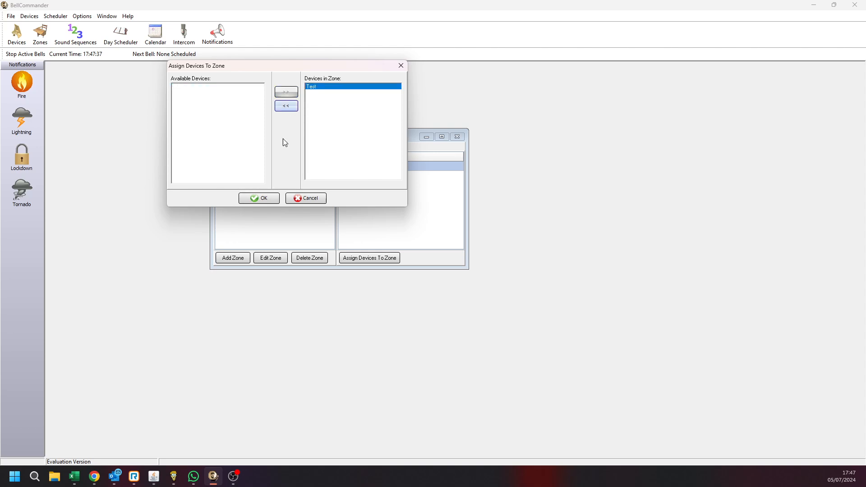
click(259, 198)
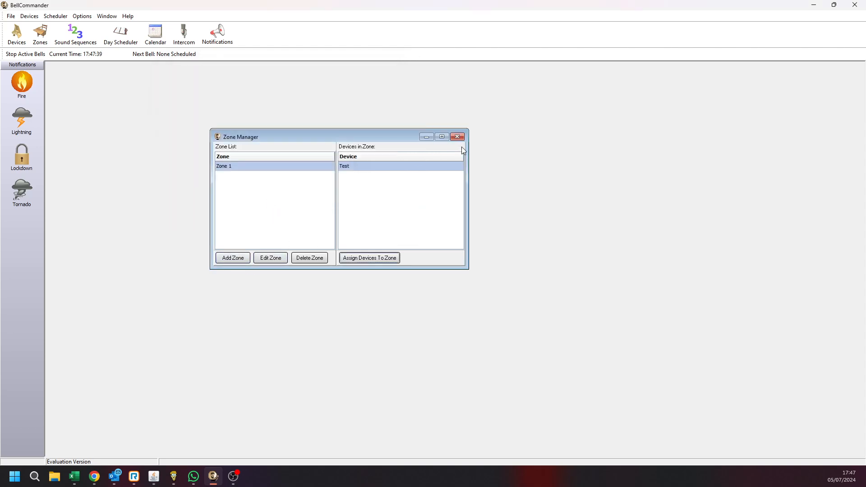
click(457, 136)
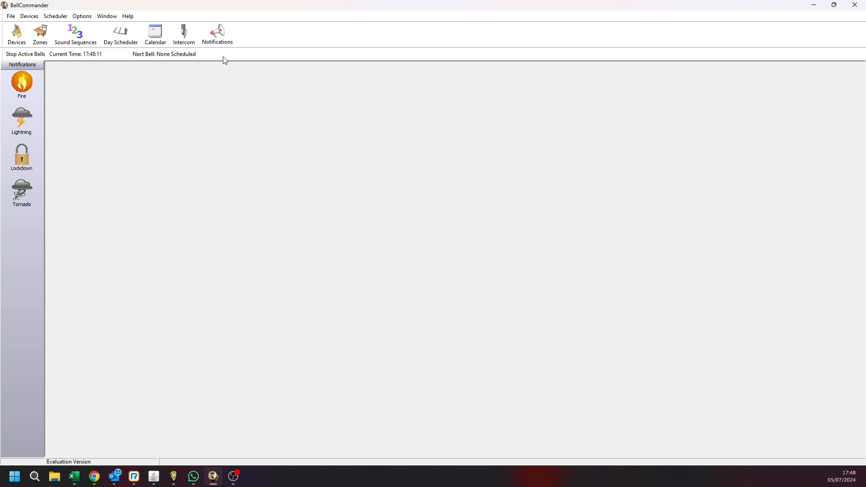
- Delete both existing actions from the Fire notification's steps
click(228, 38)
drag(168, 92, 246, 132)
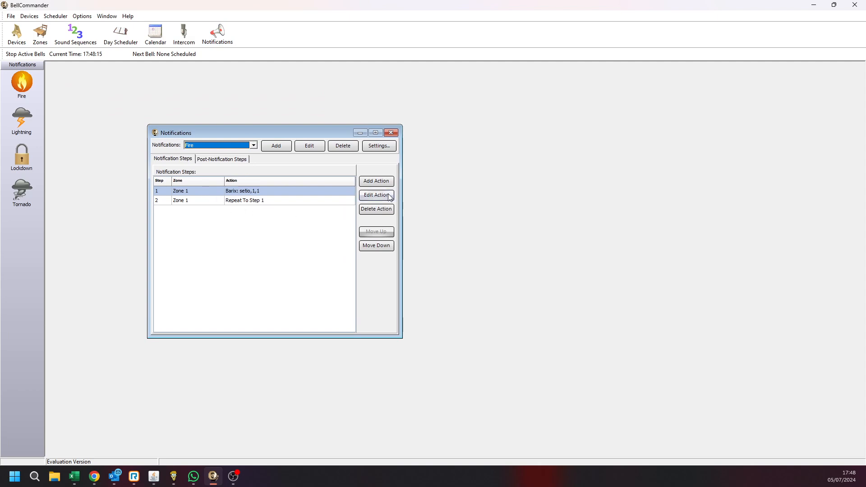
click(366, 210)
key(Return)
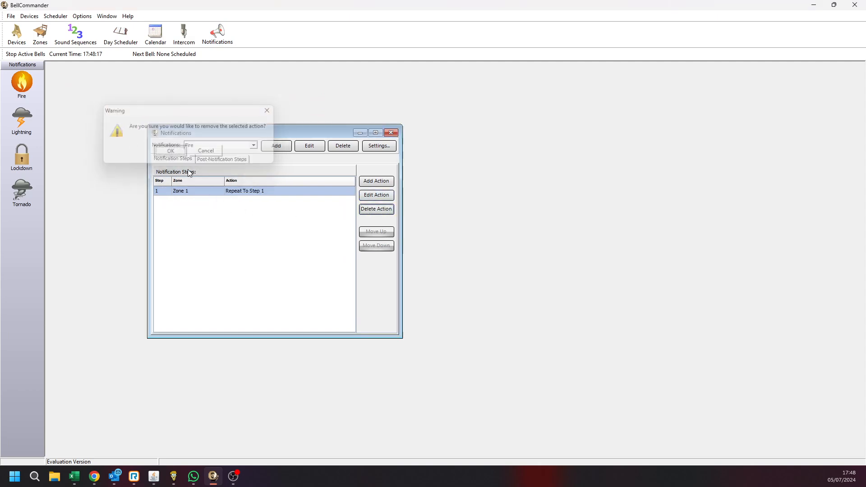
click(384, 212)
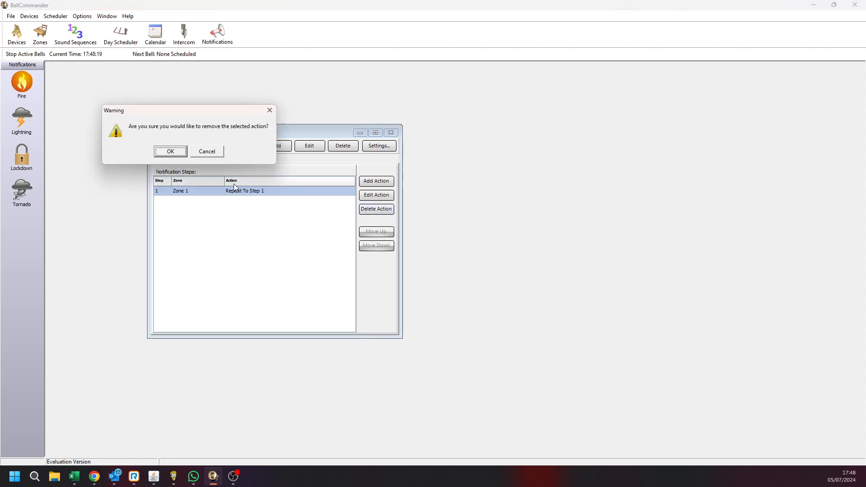
click(170, 149)
- Look at the Lightning notification's steps and return to the Fire notification
click(255, 146)
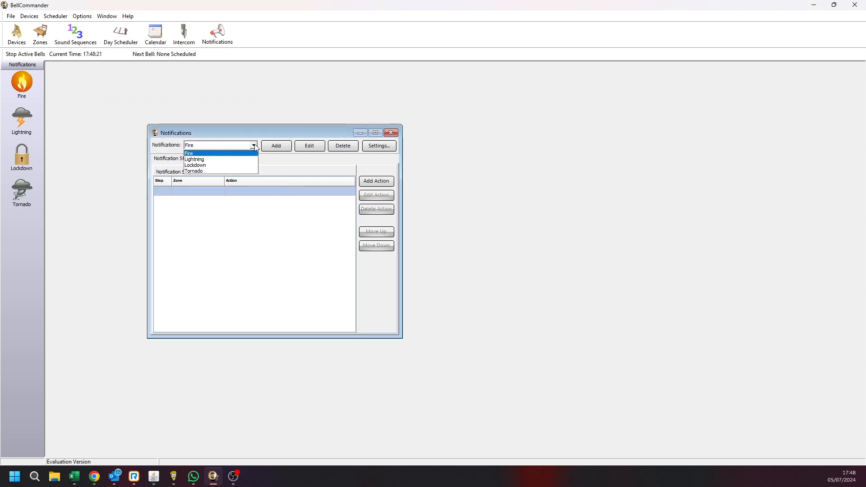
click(219, 160)
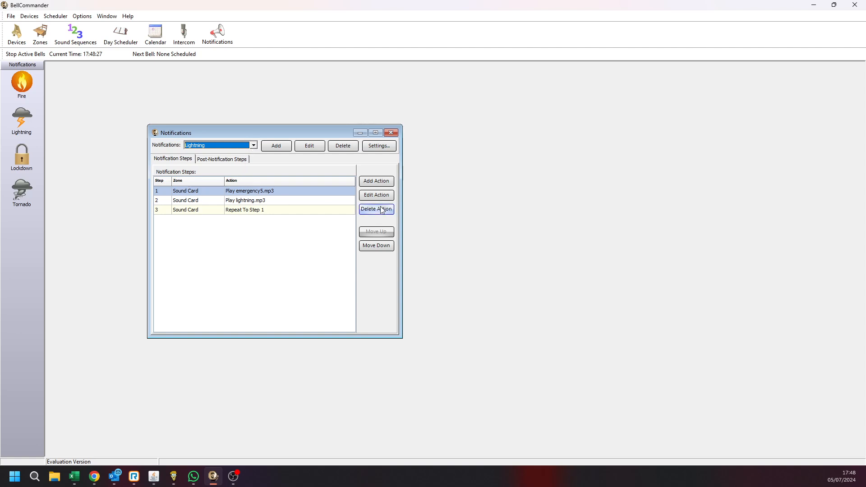
click(253, 145)
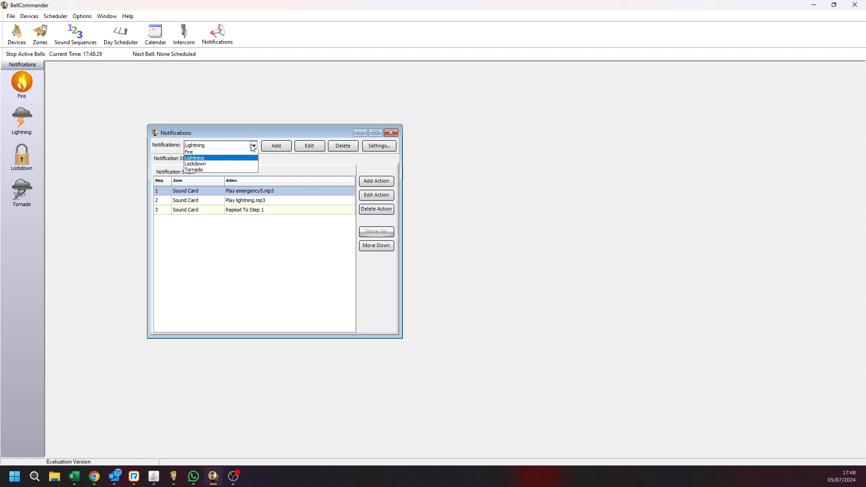
click(211, 154)
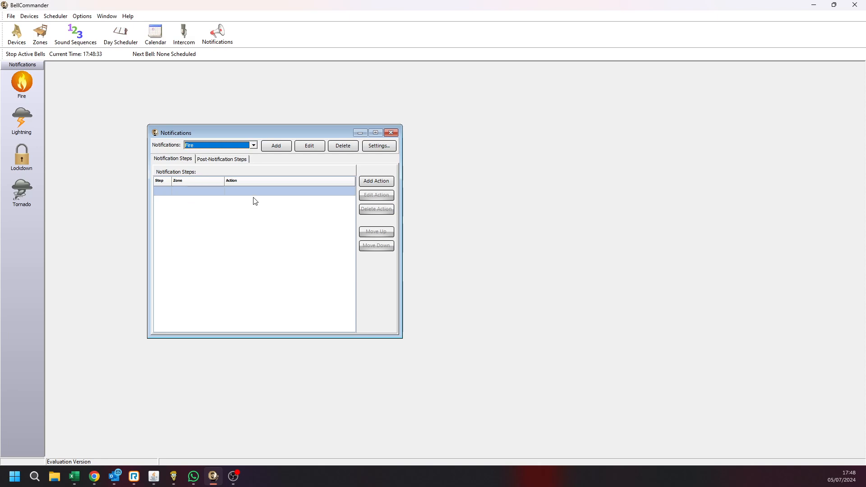
- Start a new action for the Fire notification in Zone 1 using the Send Barix Command option
click(376, 181)
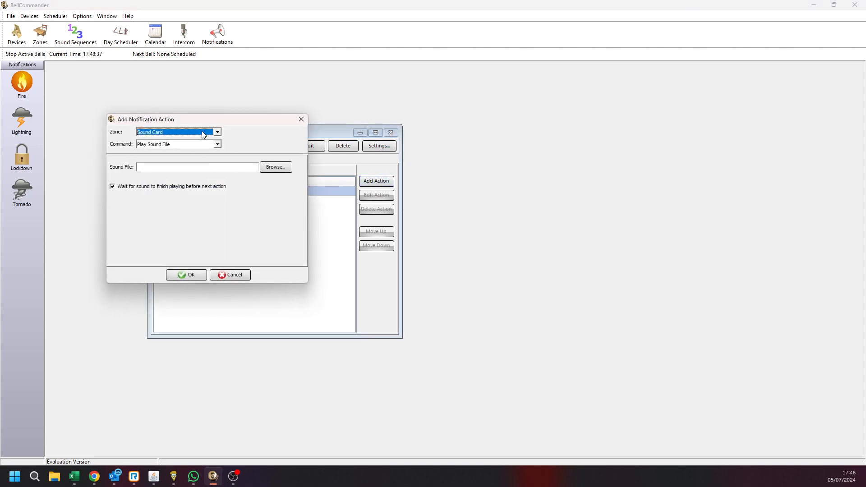
click(202, 132)
click(161, 148)
click(218, 144)
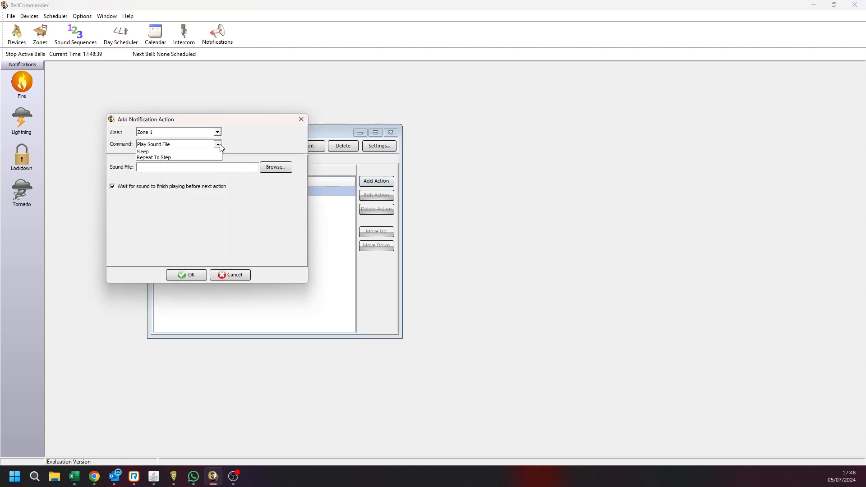
click(169, 160)
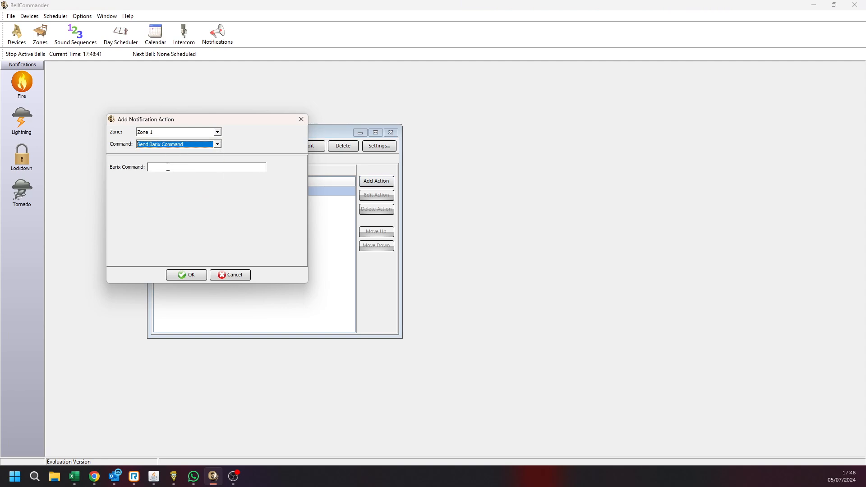
click(168, 167)
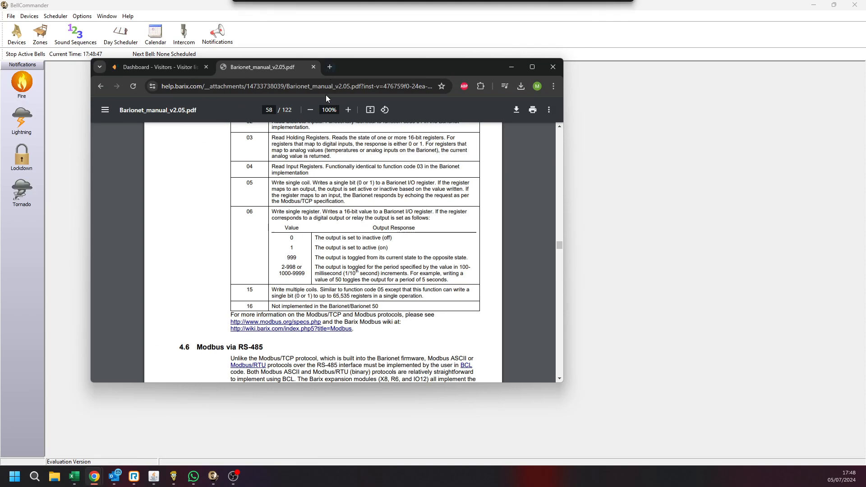
- Find the example command for activating the first relay in the Barionet manual, copy setio,1,1, and return to BellCommander
scroll(325, 216, up, 10)
scroll(326, 216, up, 10)
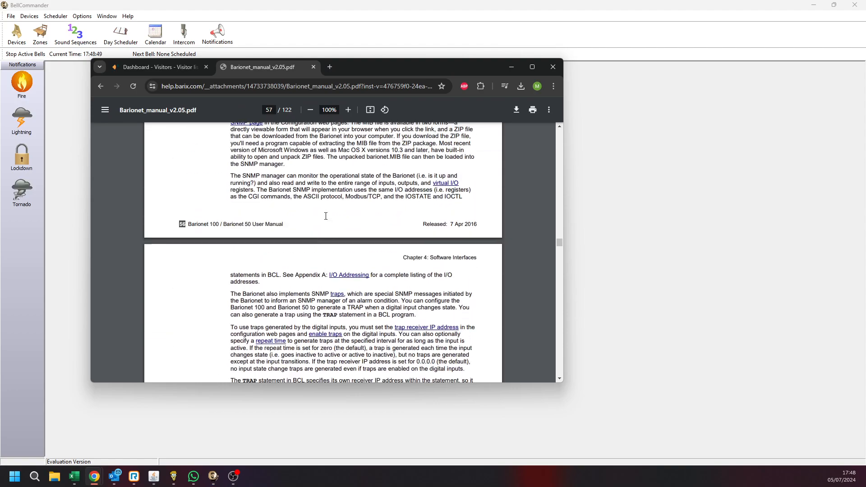
scroll(326, 216, up, 10)
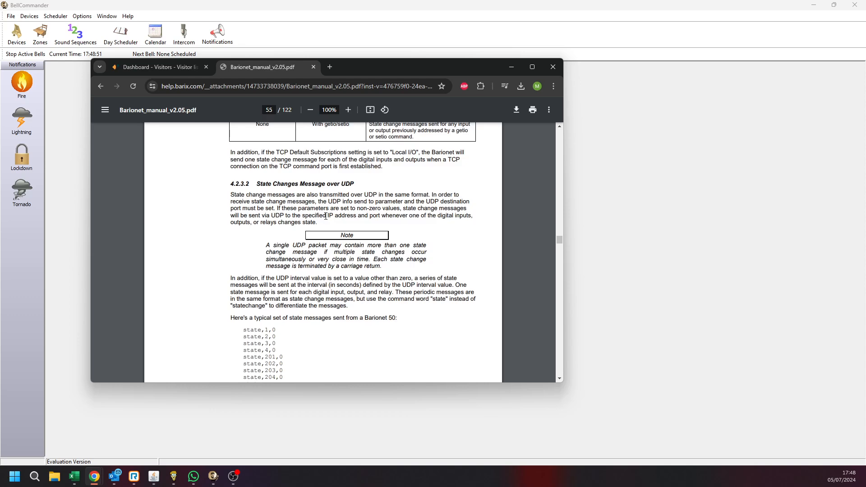
scroll(326, 216, up, 5)
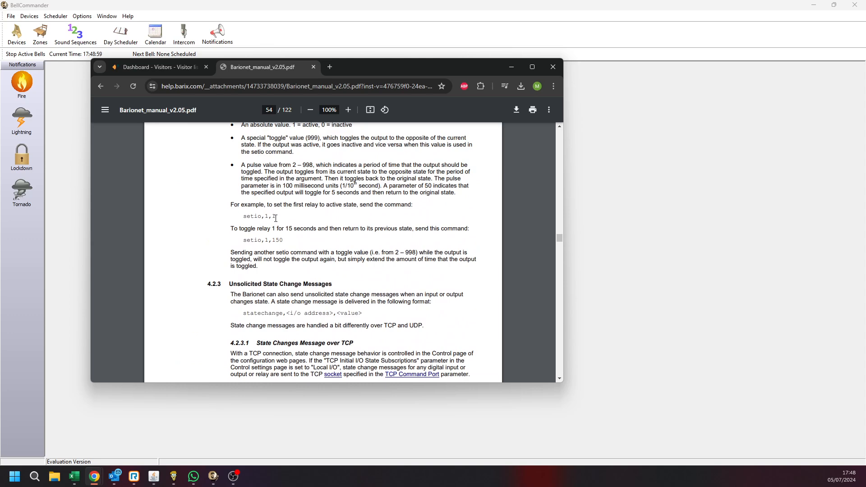
drag(276, 217, 244, 217)
key(ctrl+c)
click(511, 67)
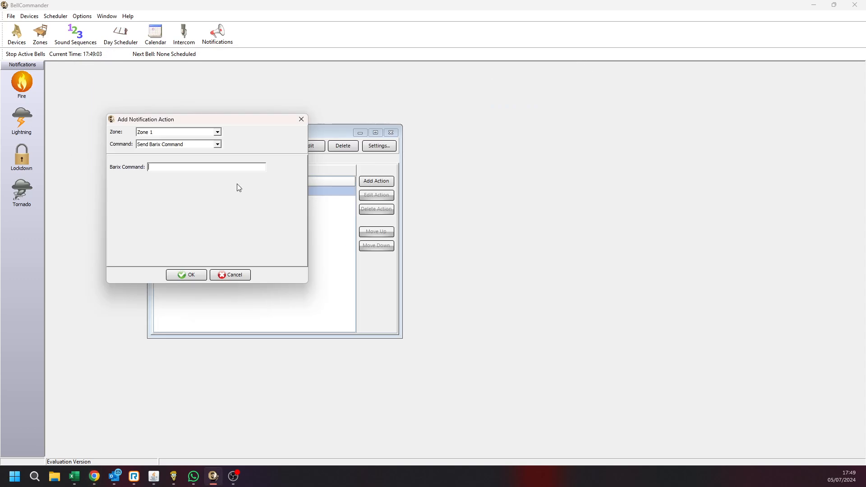
- Enter setio,1,1 as the Barix command and save the new Fire notification action
click(202, 165)
key(ctrl+v)
click(190, 275)
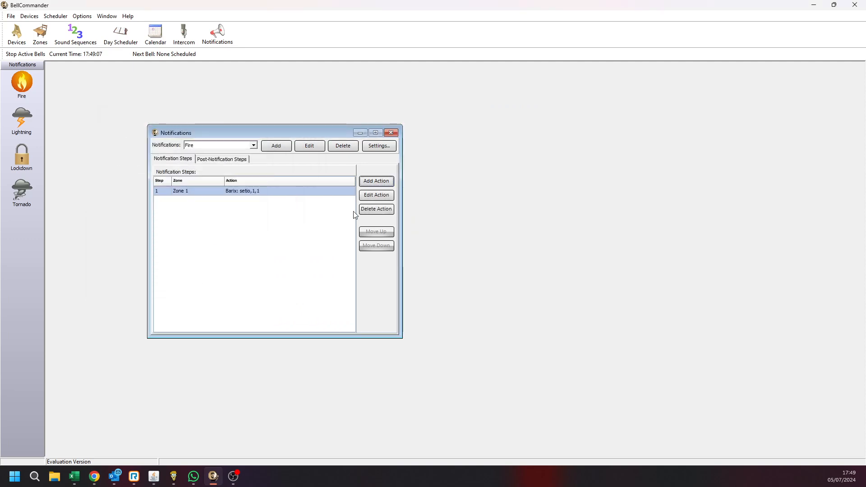
- Add a second Fire notification action in Zone 1 that uses Repeat To Step with step 1
click(376, 181)
click(217, 133)
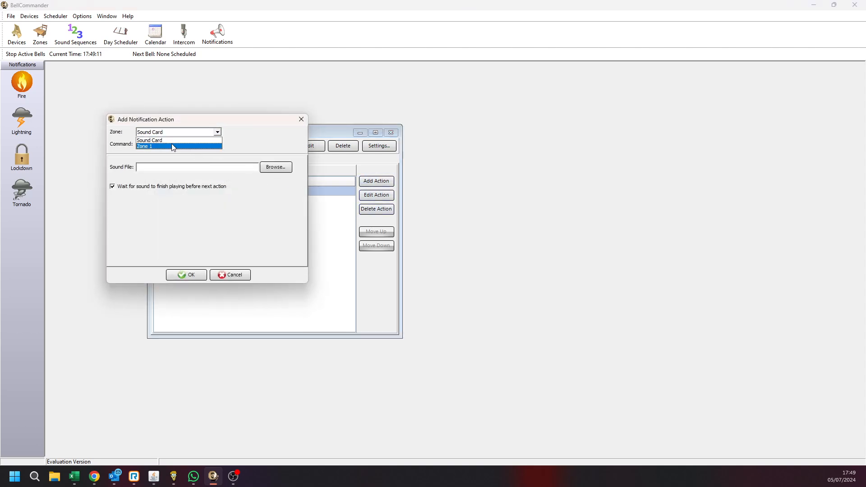
click(212, 145)
click(218, 145)
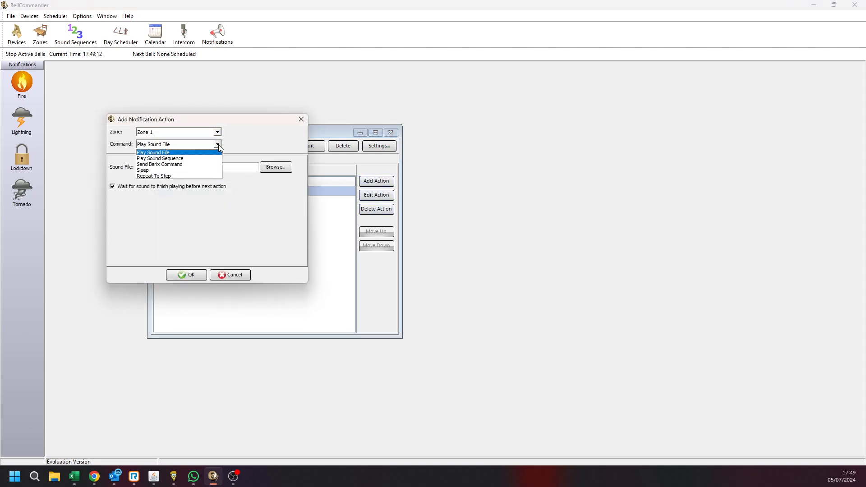
click(161, 177)
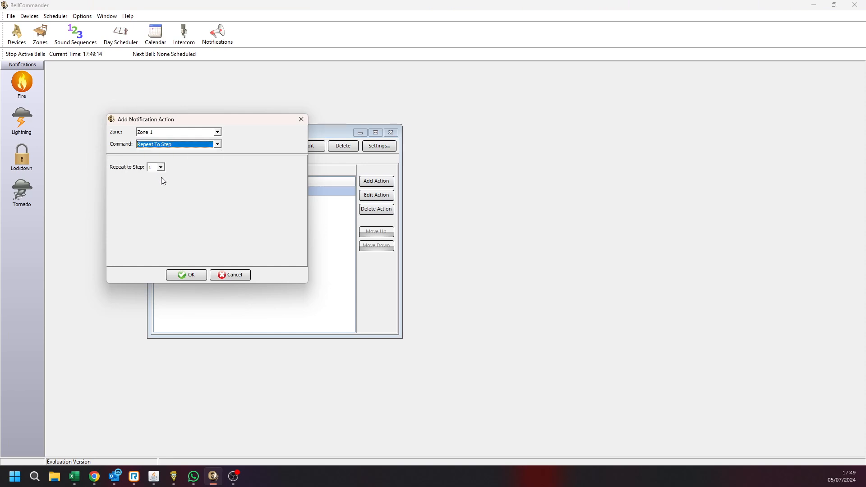
click(186, 276)
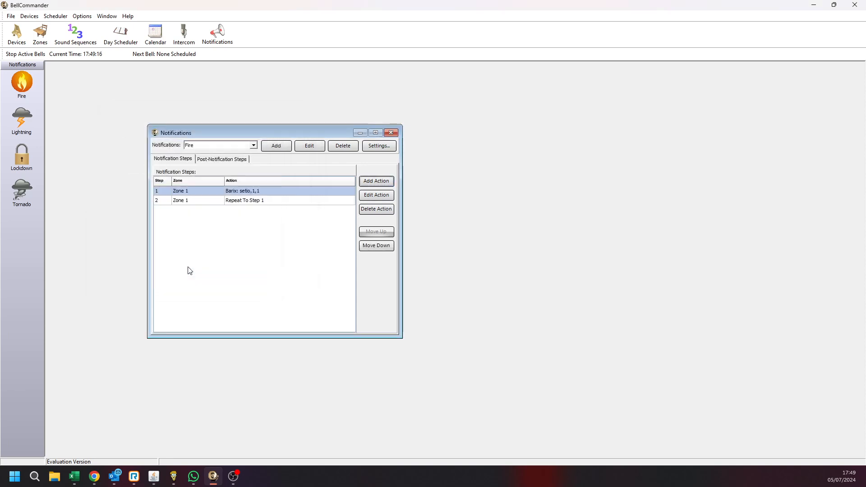
- Review the Barix command action in the Fire notification's post-notification steps and accept it as is
click(223, 160)
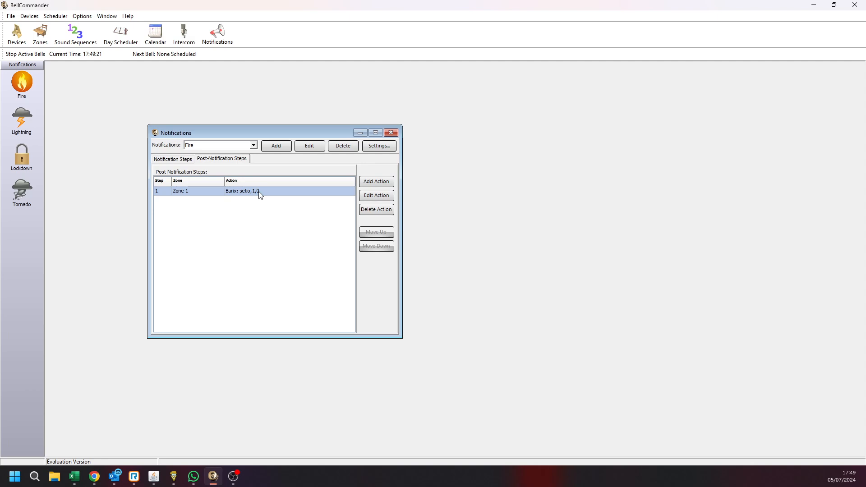
click(377, 195)
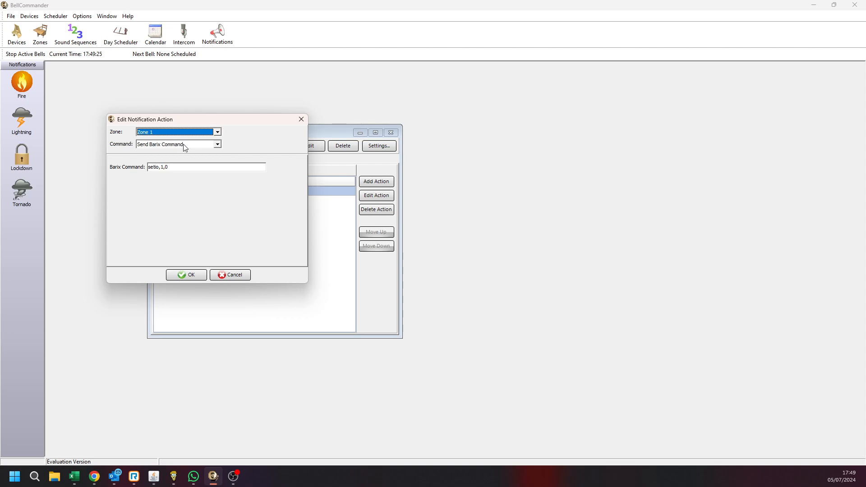
click(174, 170)
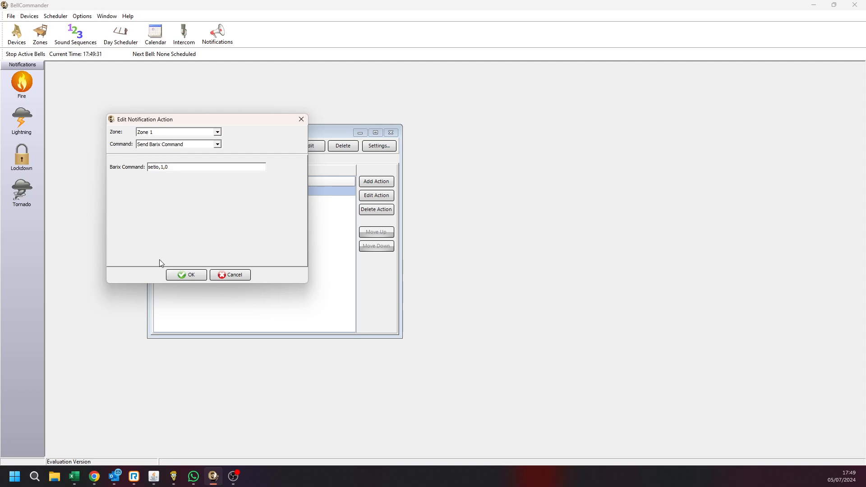
click(184, 275)
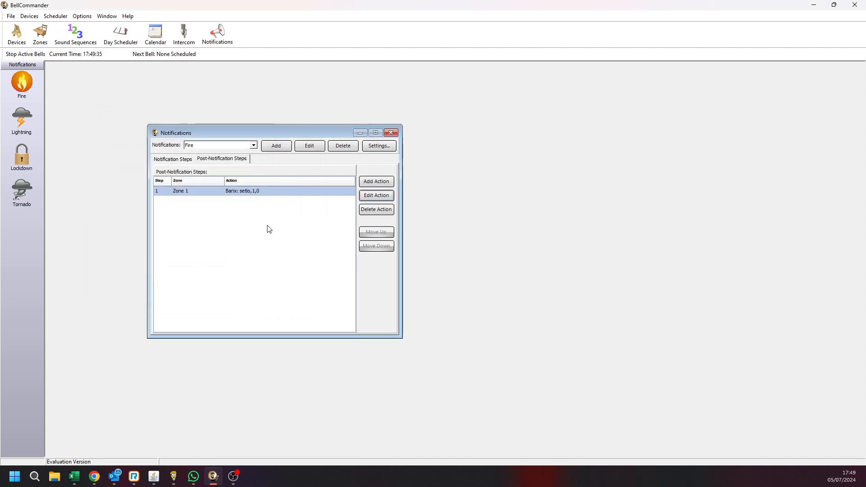
- Close the Notifications window and place BellCommander and the Chrome window with the Barionet configuration page side by side
click(391, 133)
drag(314, 2, 5, 72)
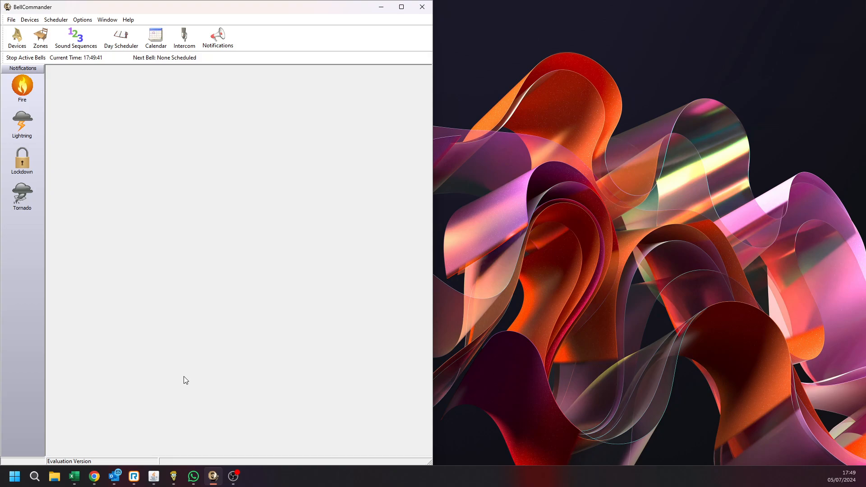
mouse_move(94, 484)
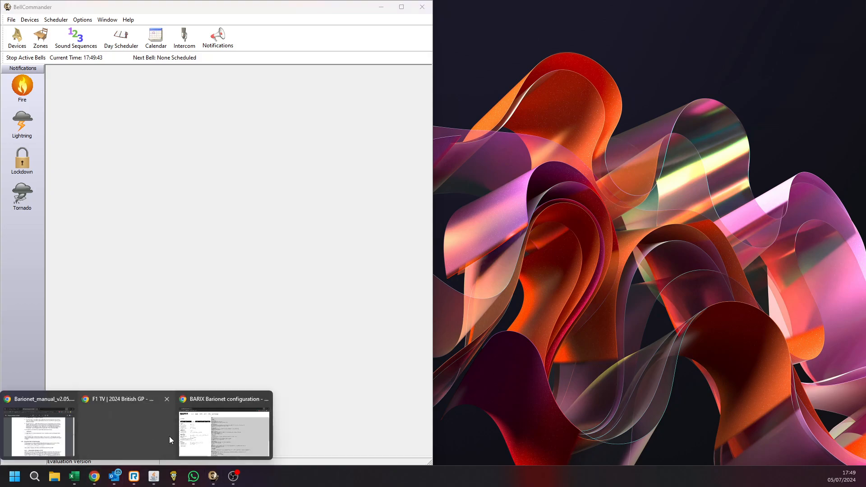
click(216, 433)
drag(316, 8, 864, 73)
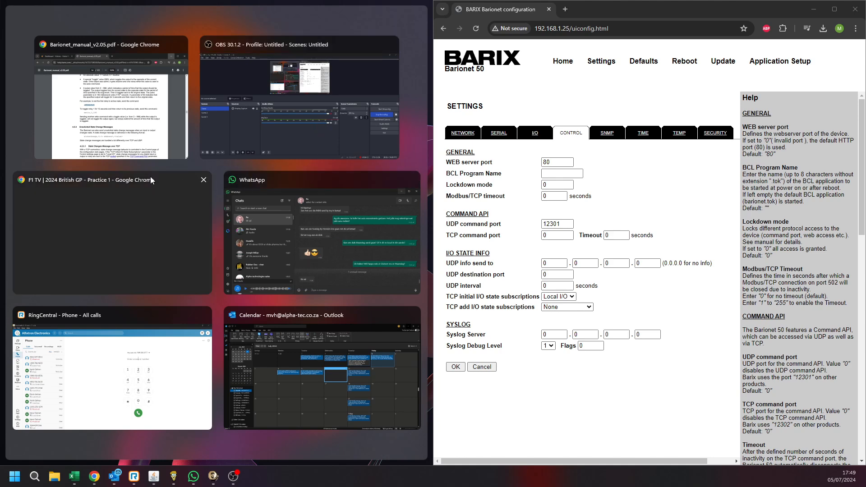
click(540, 399)
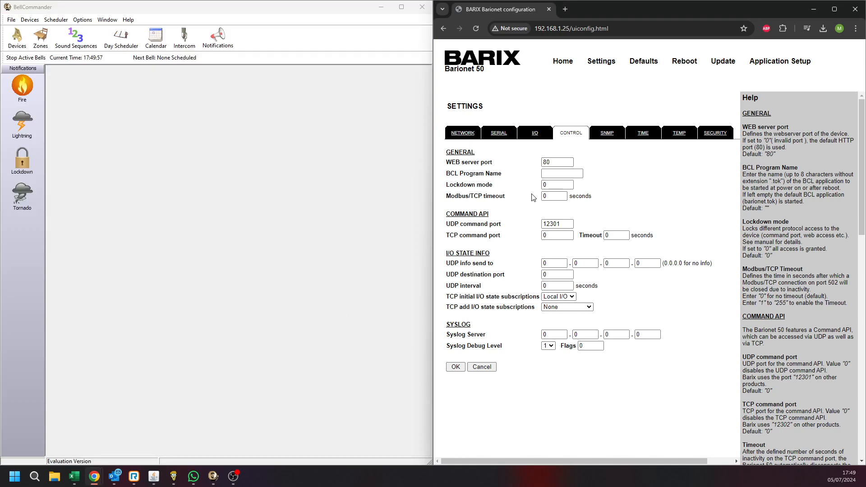
- Open the Barionet 50's device status page and set its refresh rate to 2 seconds
click(564, 62)
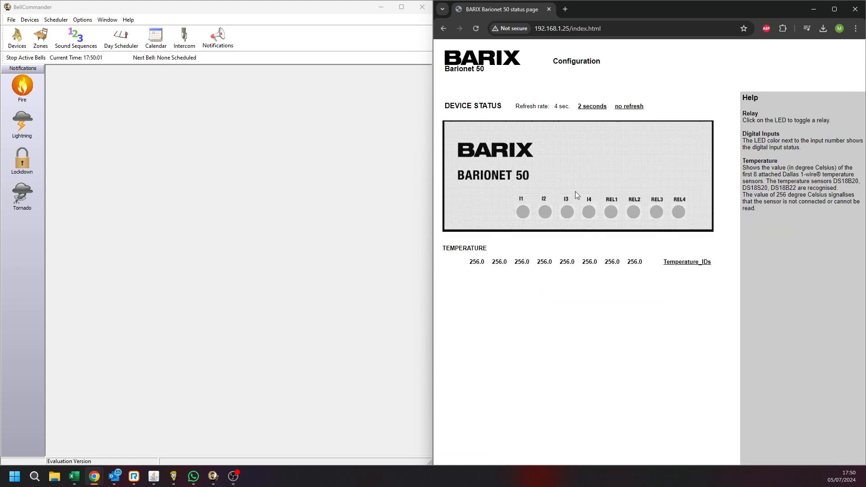
click(589, 108)
- Launch and stop the Fire notification to test relay REL1 on the Barionet's status page
click(19, 87)
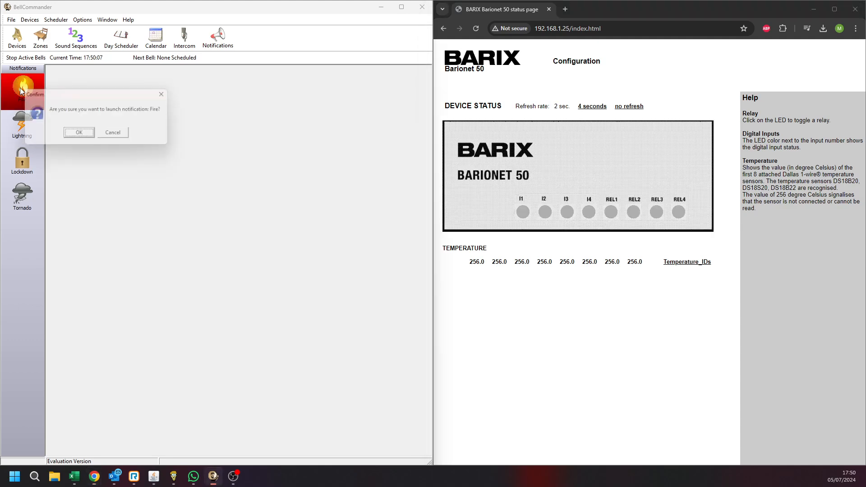
click(80, 135)
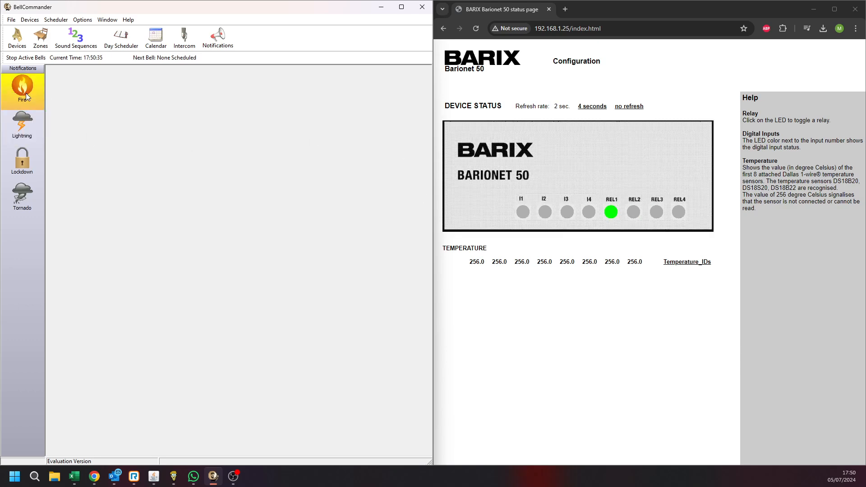
click(611, 217)
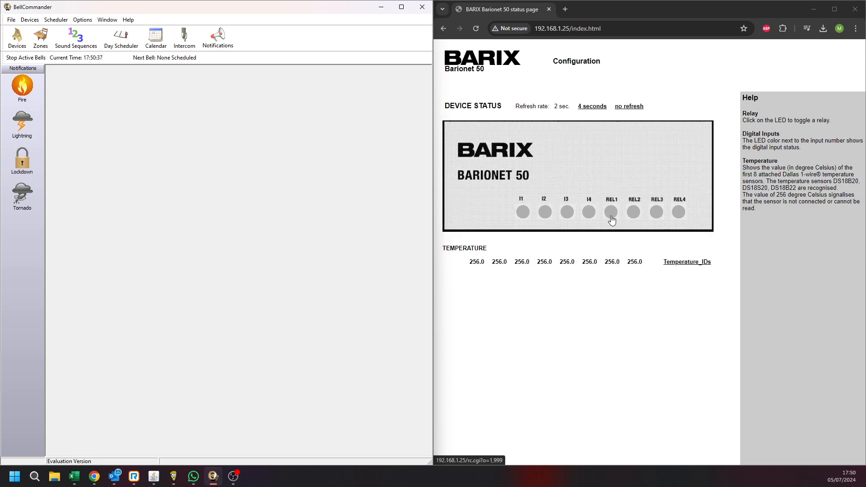